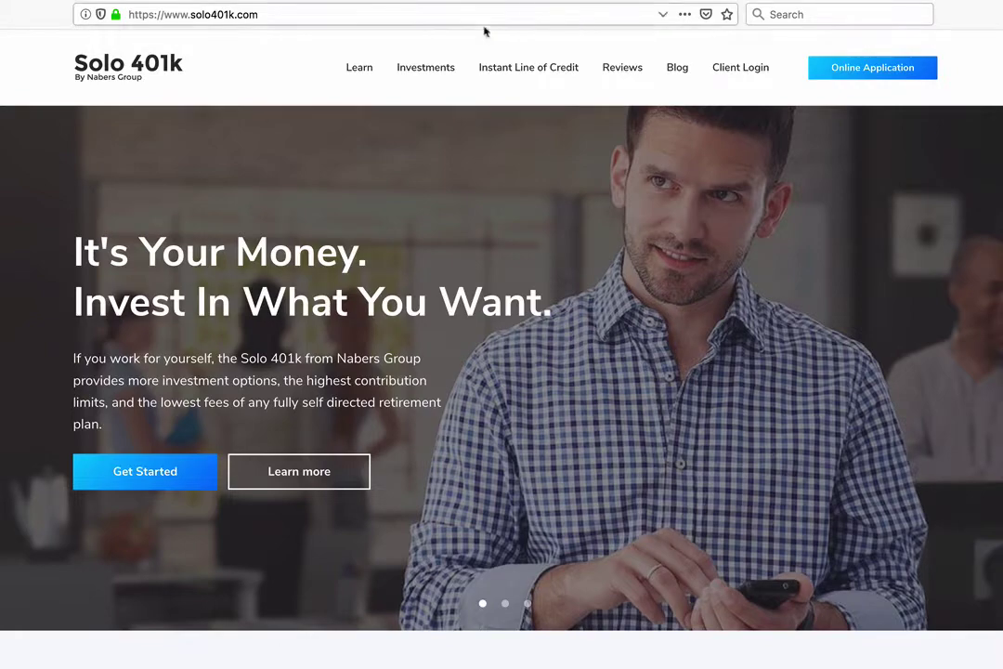
Step: Go to solo401k.com/calculator in the browser's address bar
mouse_move(378, 67)
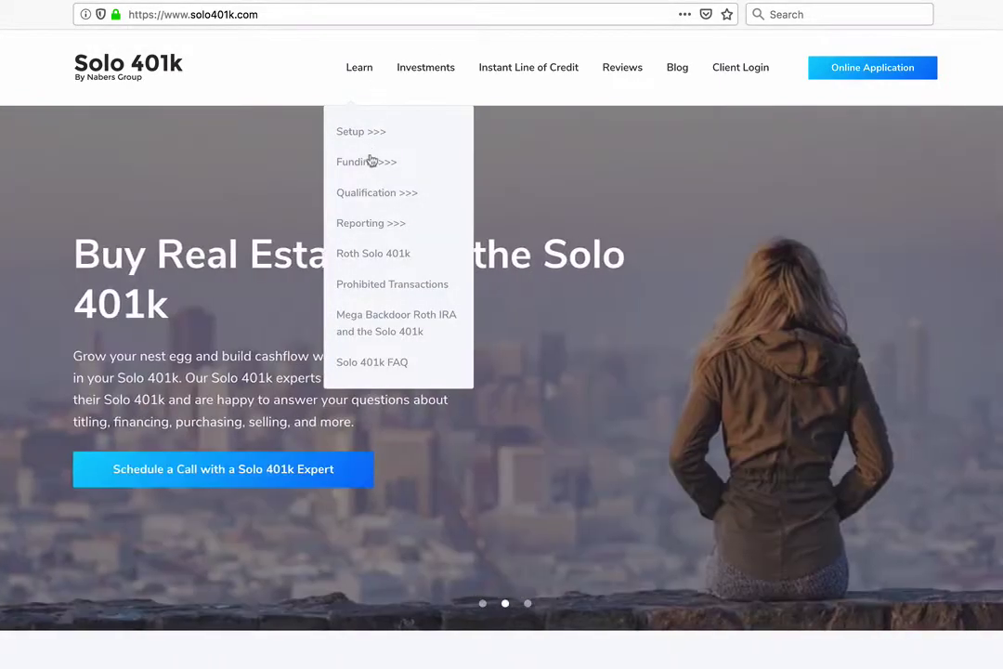
mouse_move(372, 164)
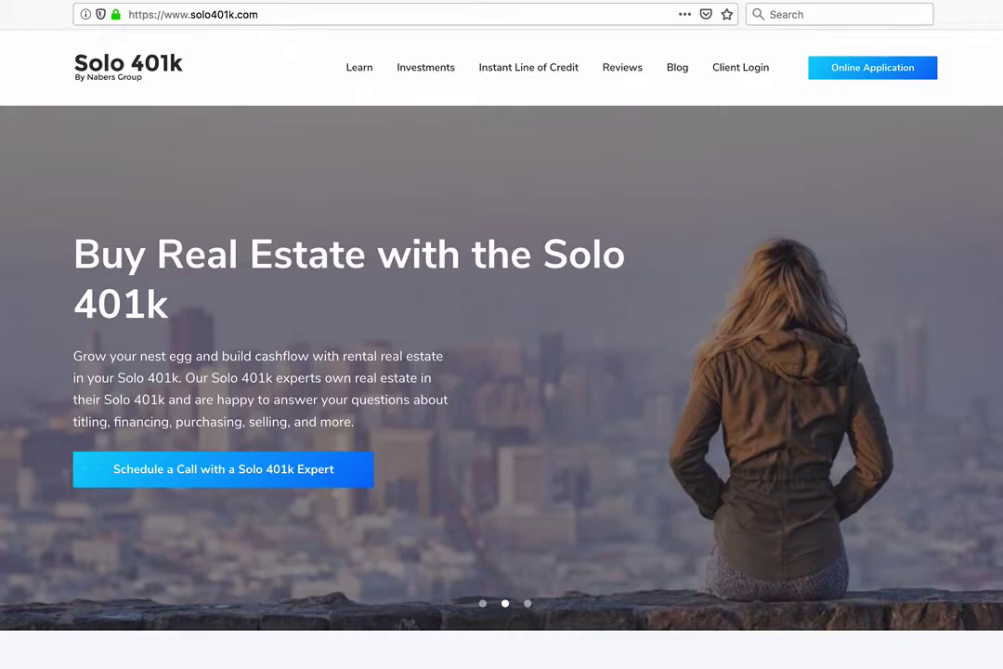
left_click(507, 11)
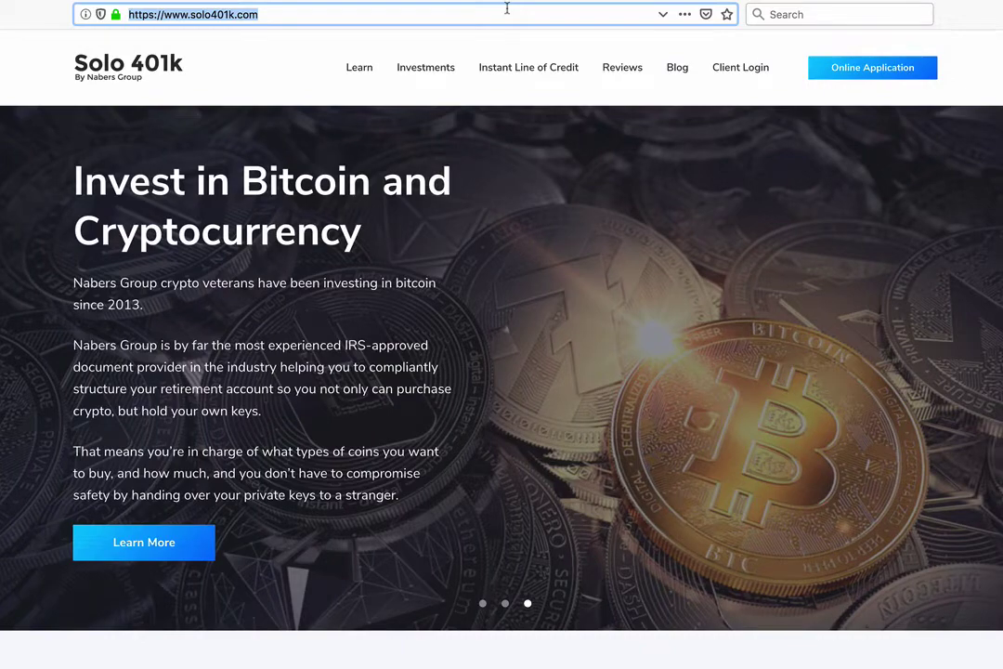
type("solo")
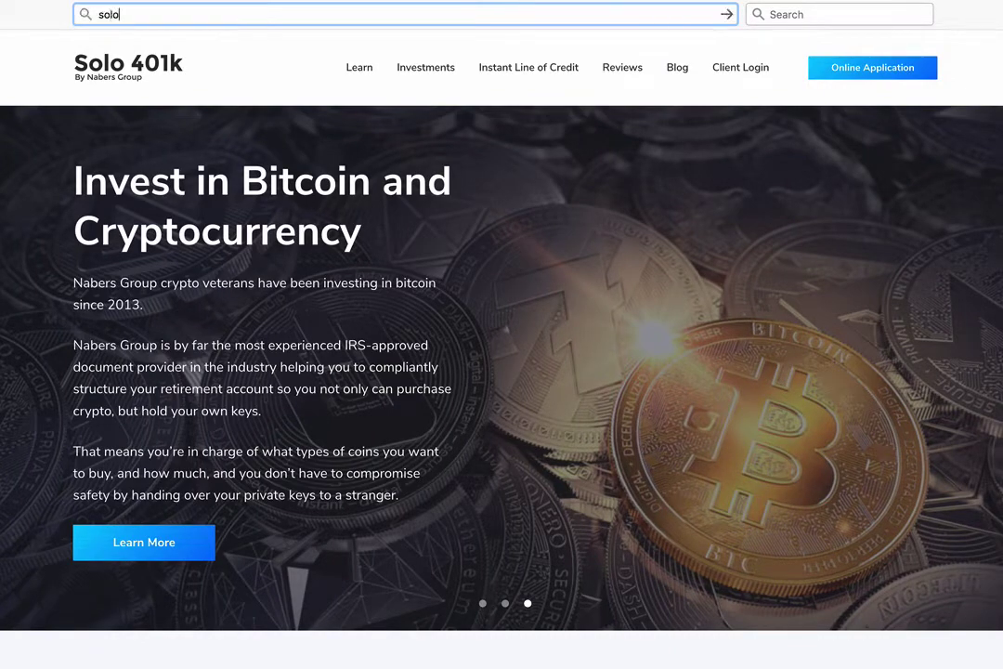
type("401k.com/calculator")
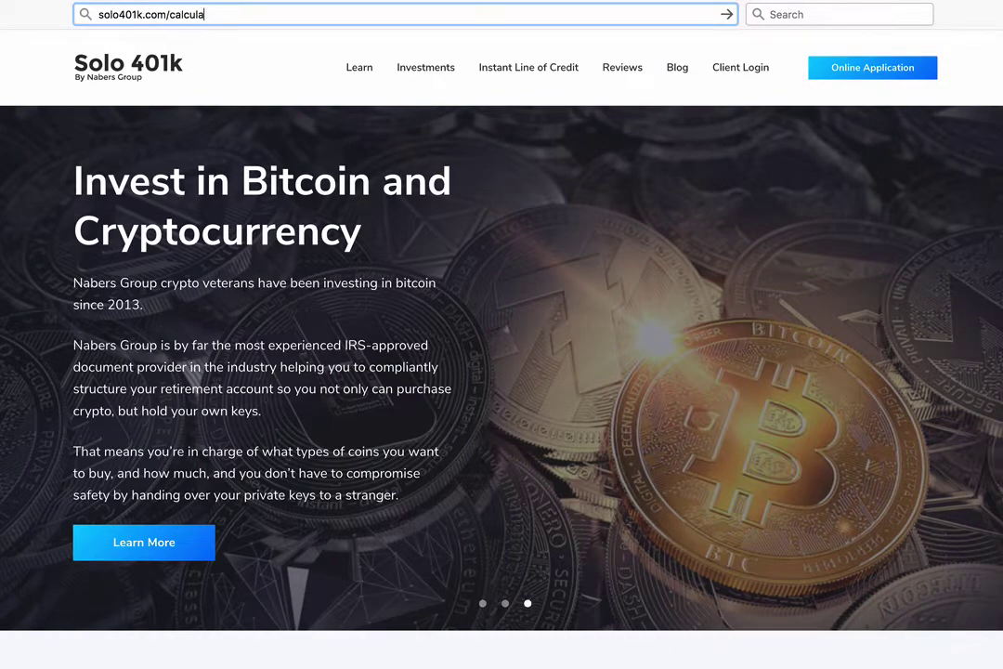
key("Return")
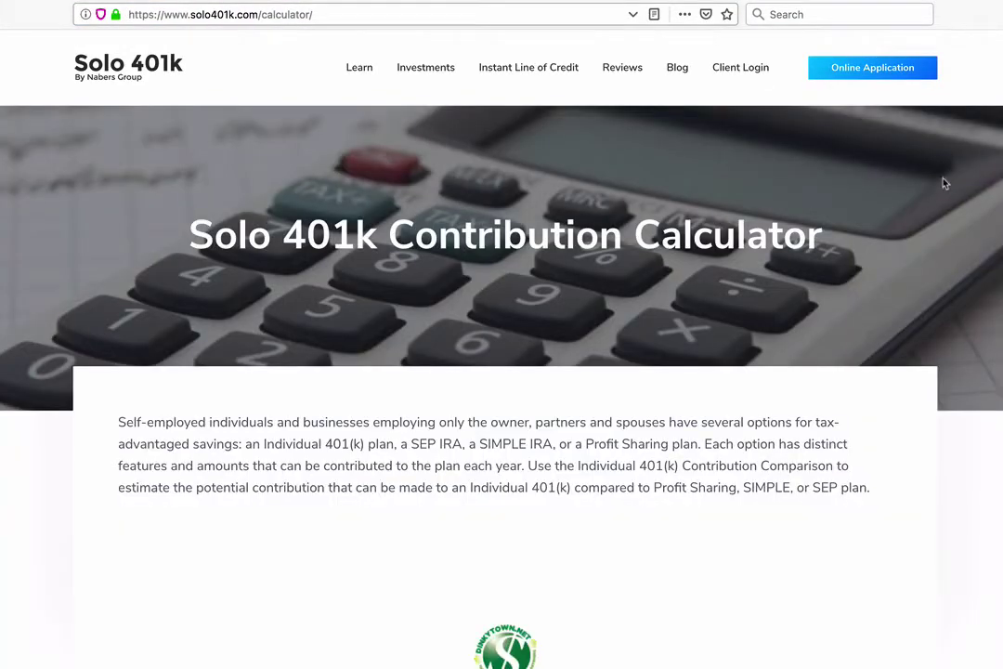
Step: Scroll to the calculator, keep Unincorporated Sole Proprietorship as business type, and select Net income
scroll(957, 189, "down", 2)
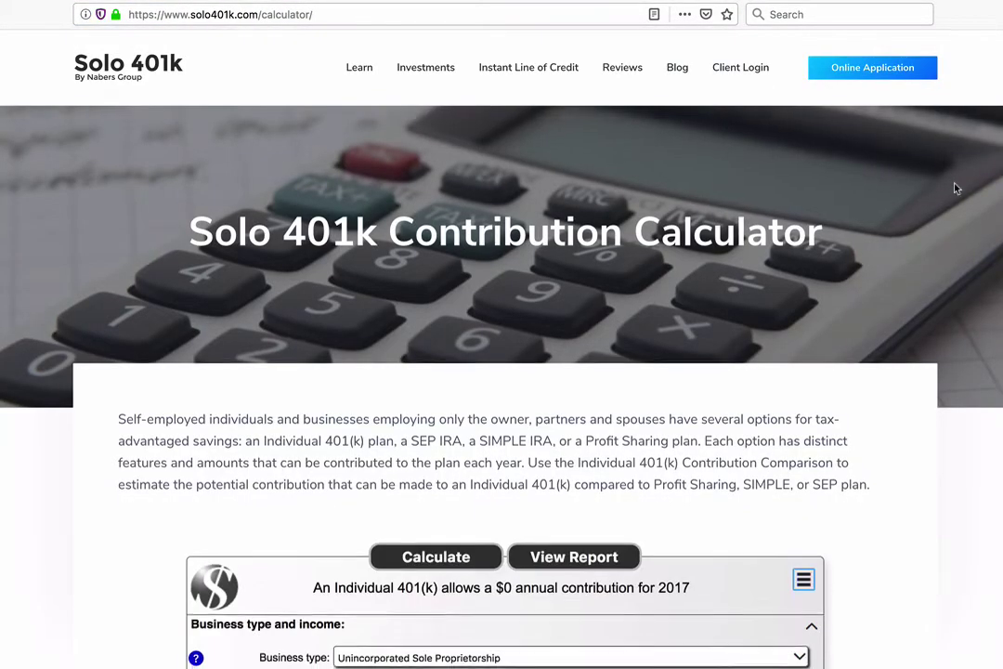
scroll(957, 189, "down", 1)
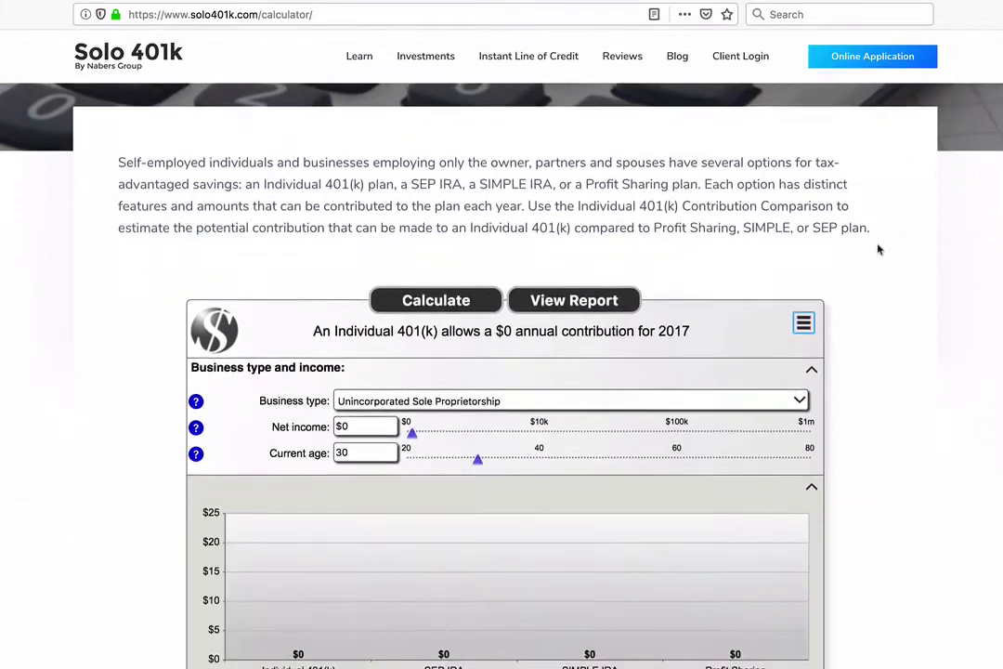
left_click(759, 403)
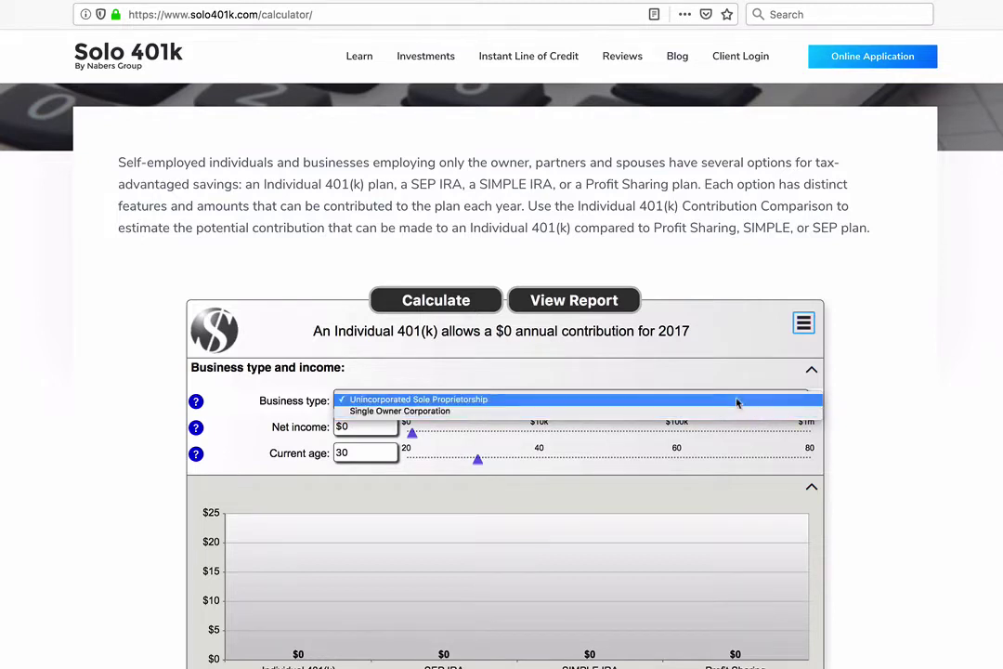
left_click(871, 430)
left_click(377, 427)
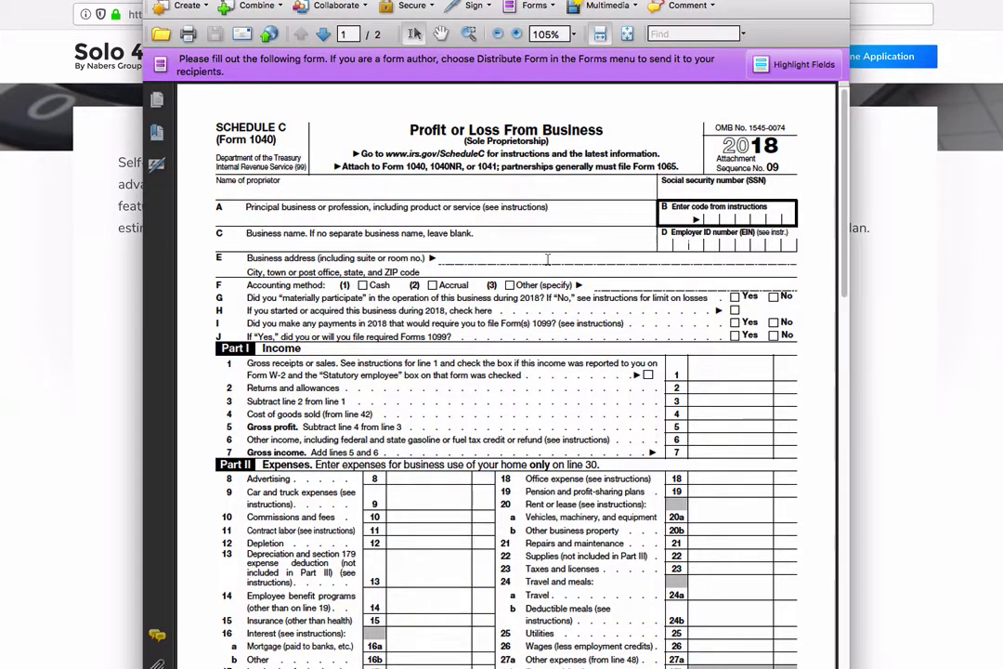
Step: Scroll the Schedule C PDF down to line 31's net profit
scroll(548, 259, "down", 5)
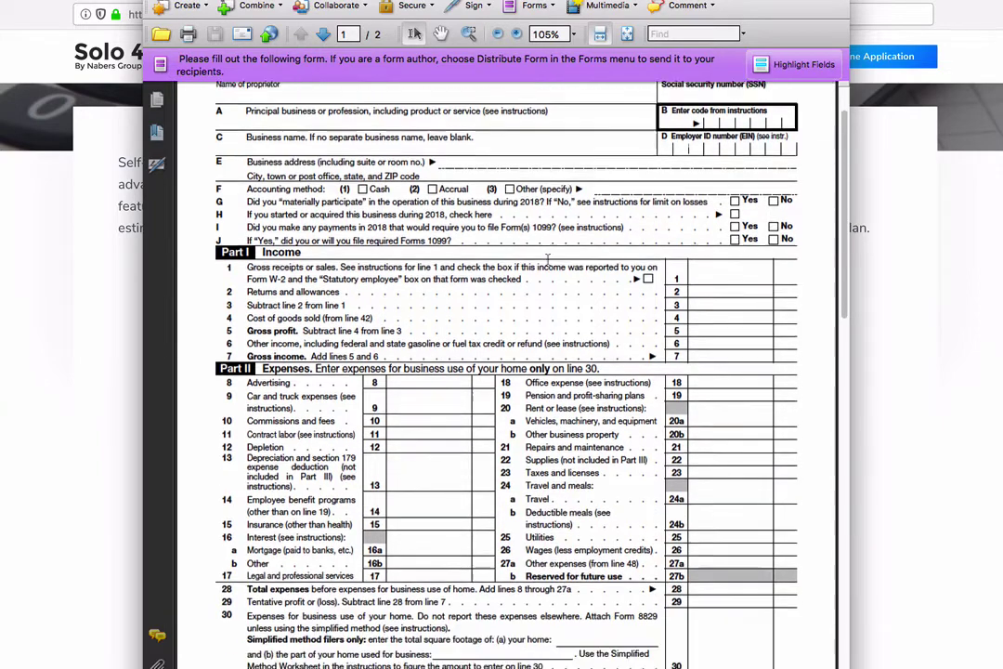
scroll(547, 259, "down", 1)
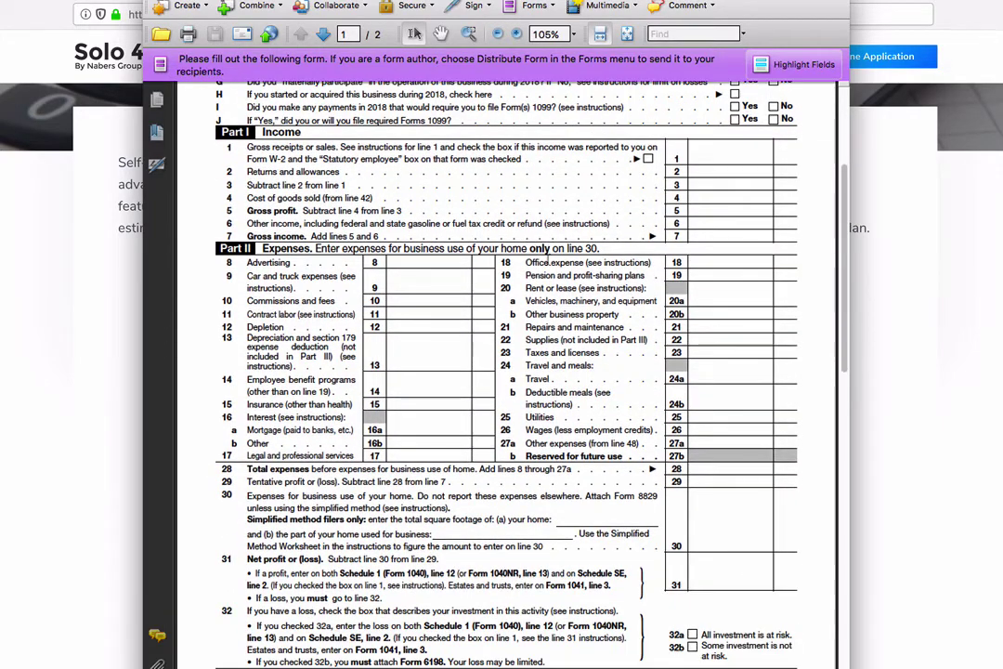
scroll(547, 260, "down", 1)
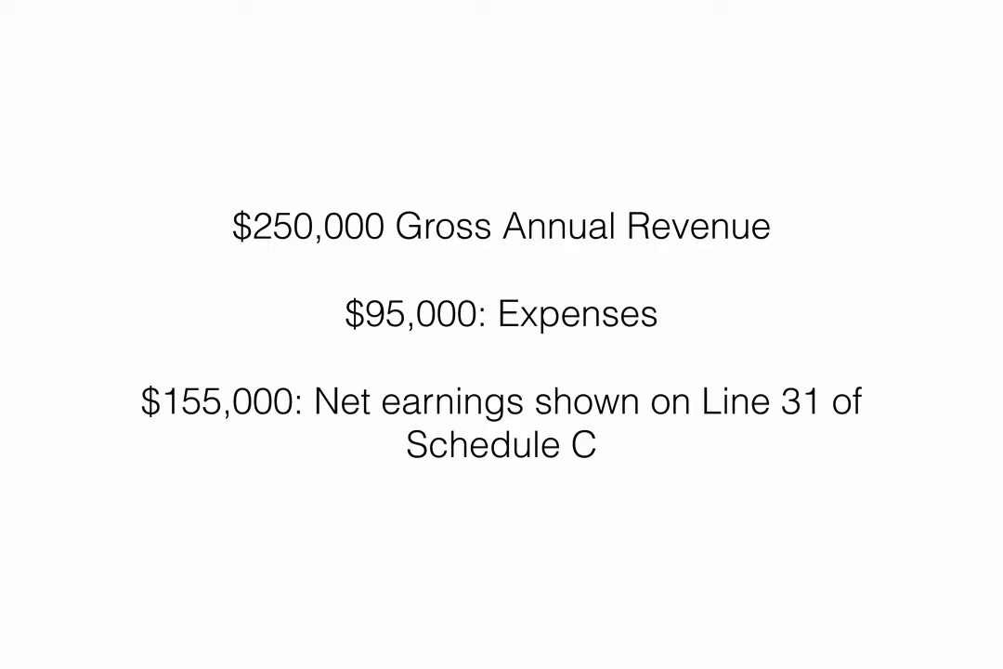
Step: Enter 155000 net income and age 52, then scroll down to the $53,492 Individual 401(k) chart
type("1550")
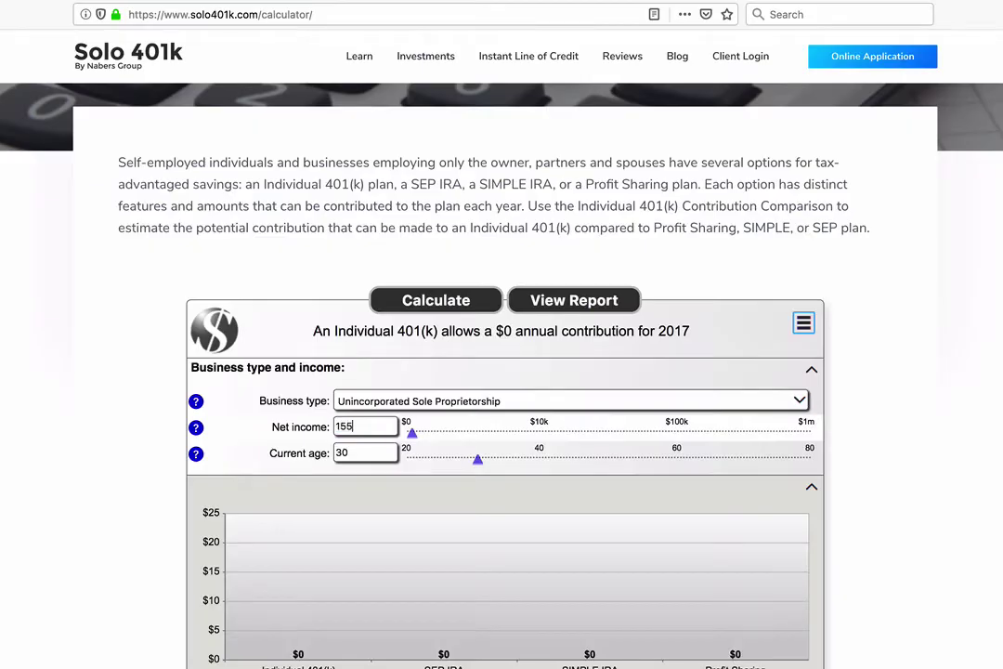
type("00")
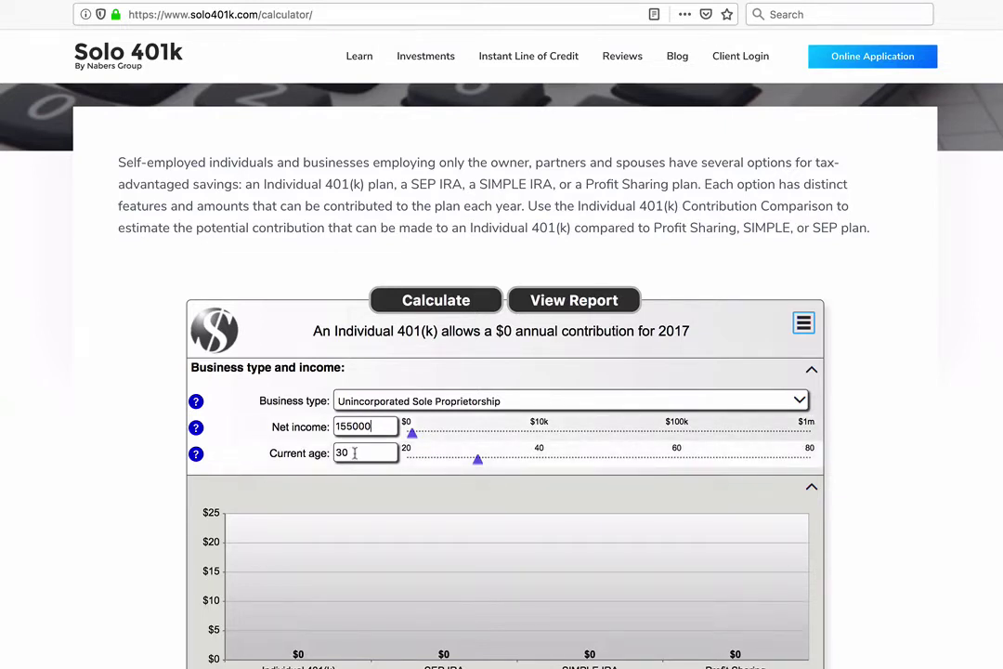
double_click(354, 452)
type("52")
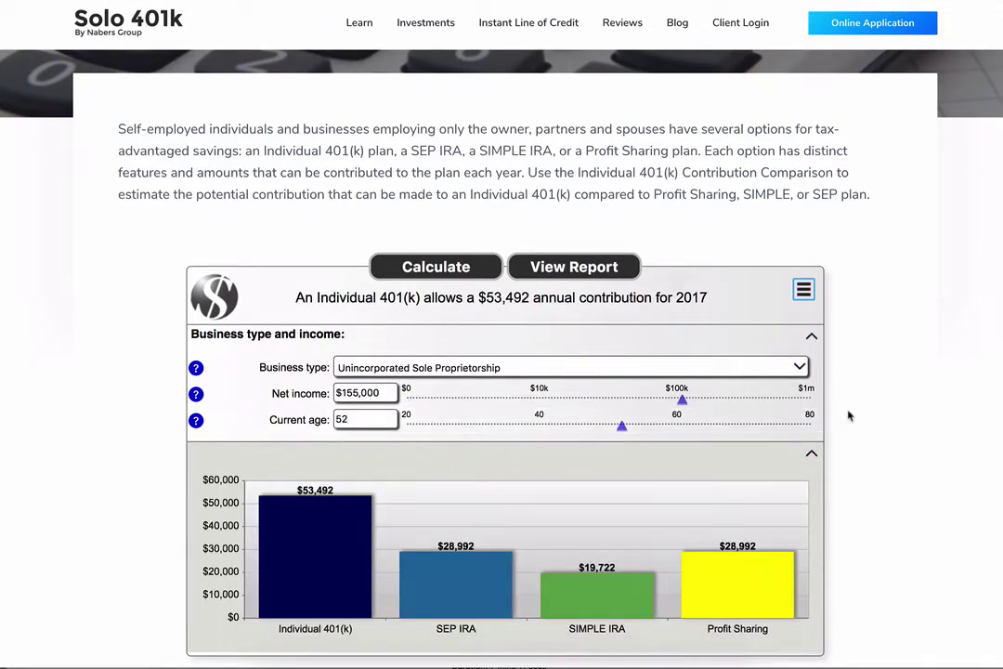
scroll(848, 417, "down", 2)
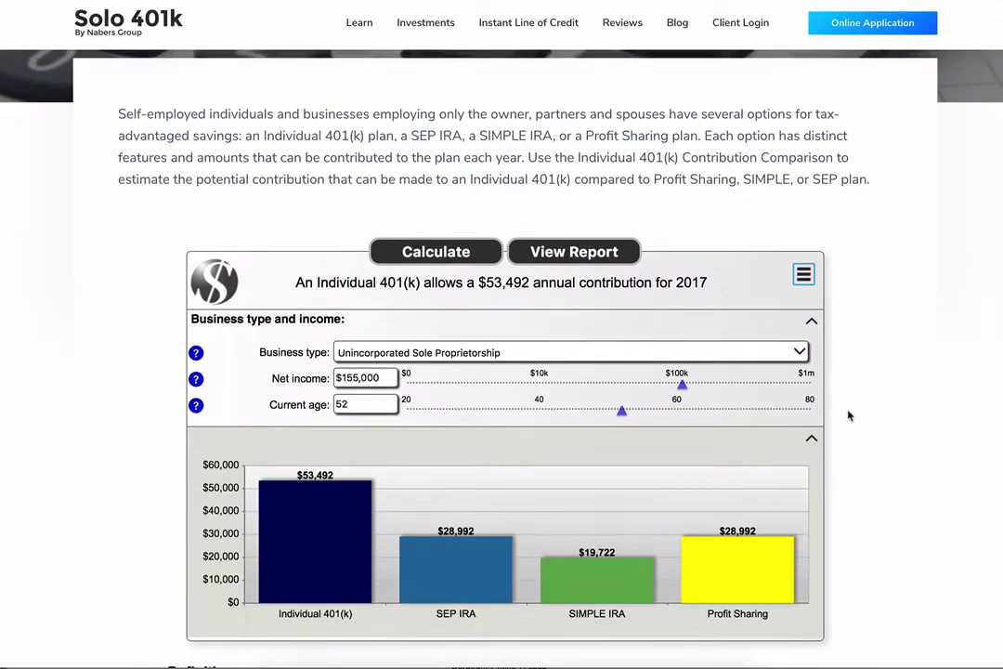
scroll(849, 417, "down", 2)
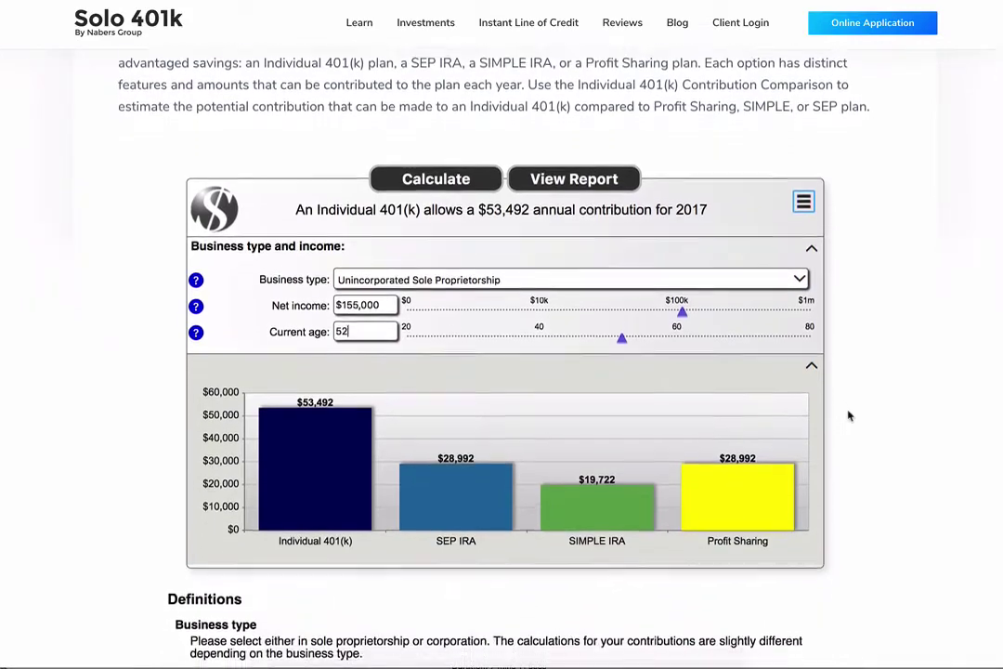
scroll(848, 416, "down", 2)
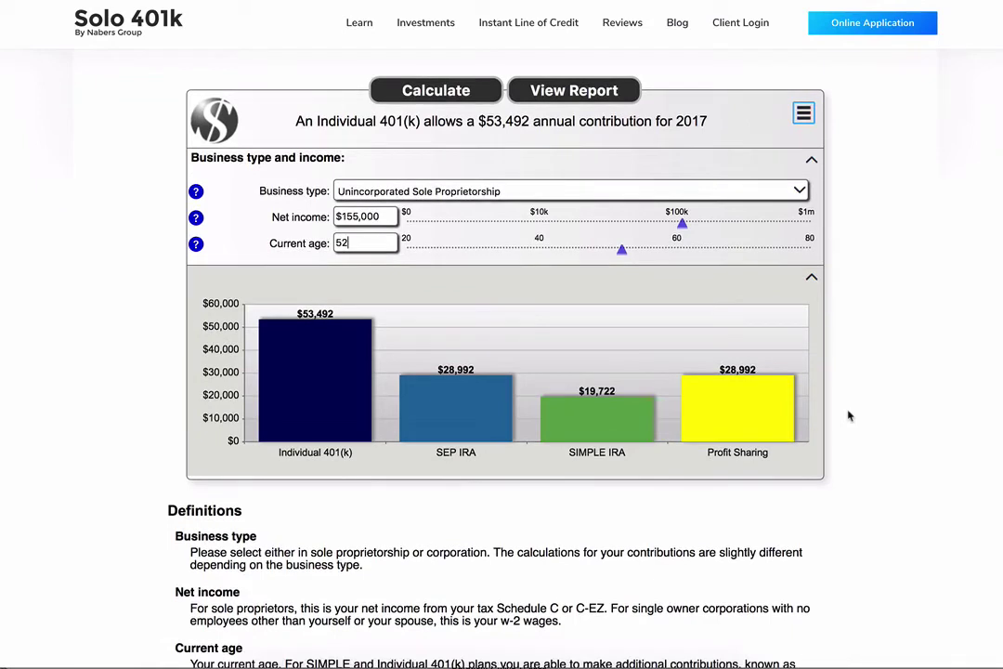
mouse_move(467, 410)
mouse_move(621, 432)
mouse_move(778, 415)
mouse_move(332, 423)
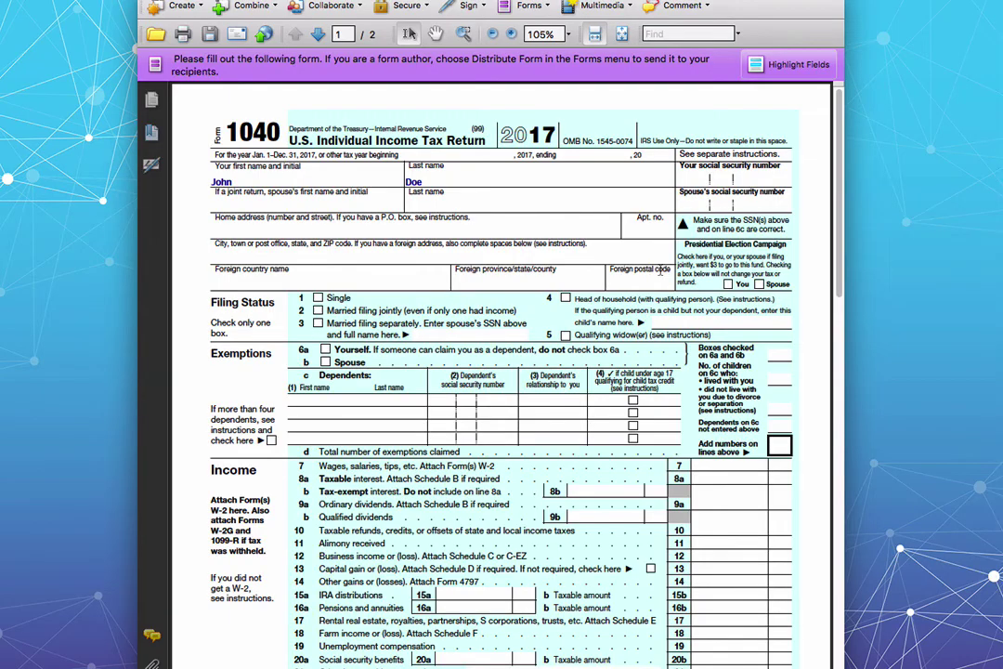
Step: Scroll the Form 1040 down to line 28 showing the 53492 plan deduction
scroll(661, 270, "down", 10)
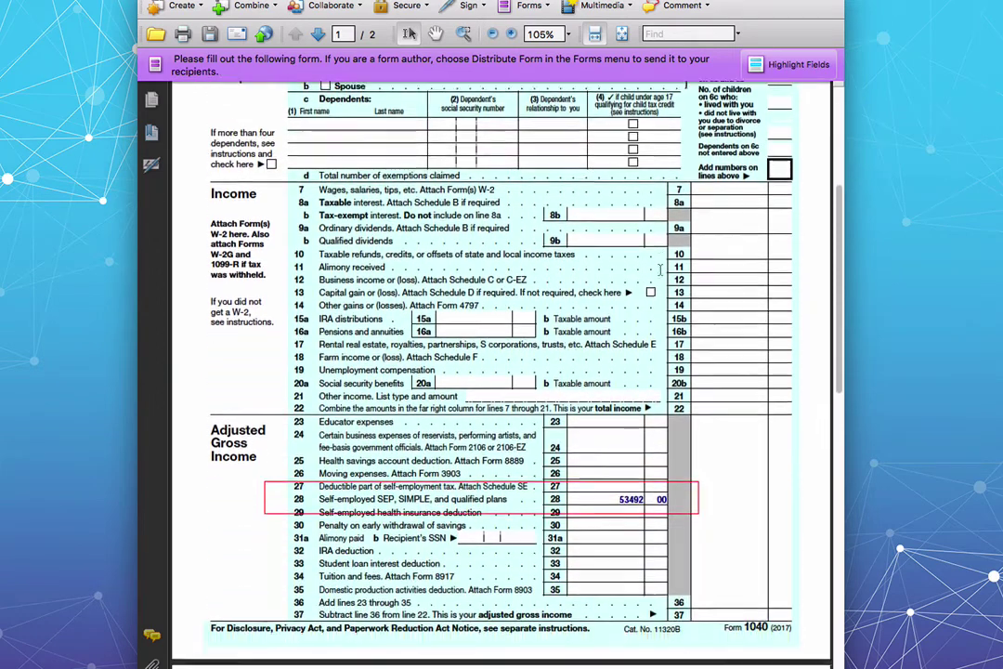
scroll(660, 269, "down", 1)
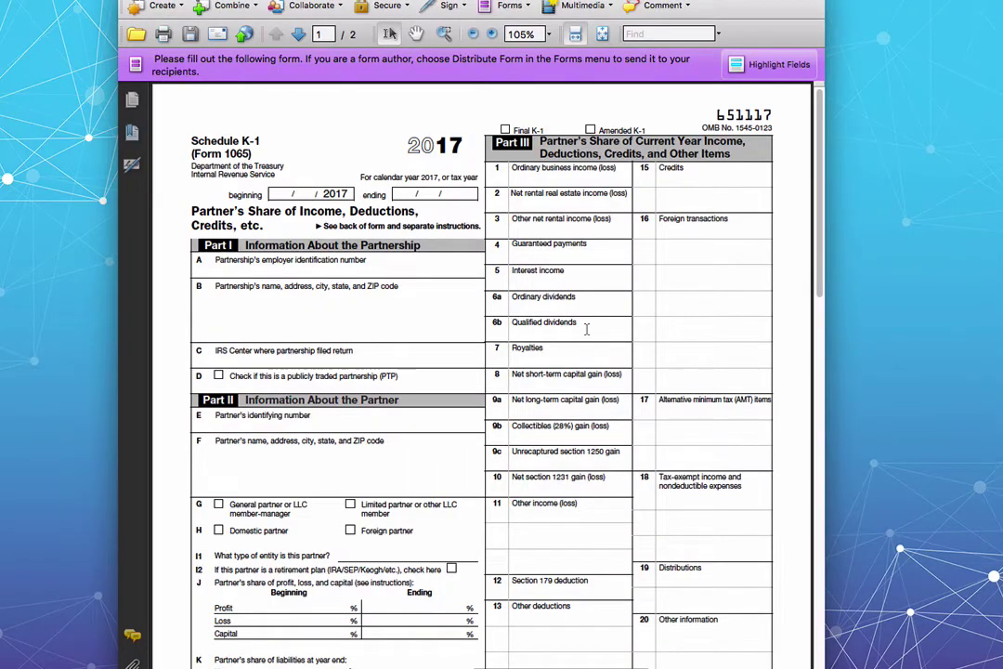
Step: Scroll the K-1 to line 14's 55,000 self-employment earnings, then enter 90000 as net income
scroll(586, 329, "down", 1)
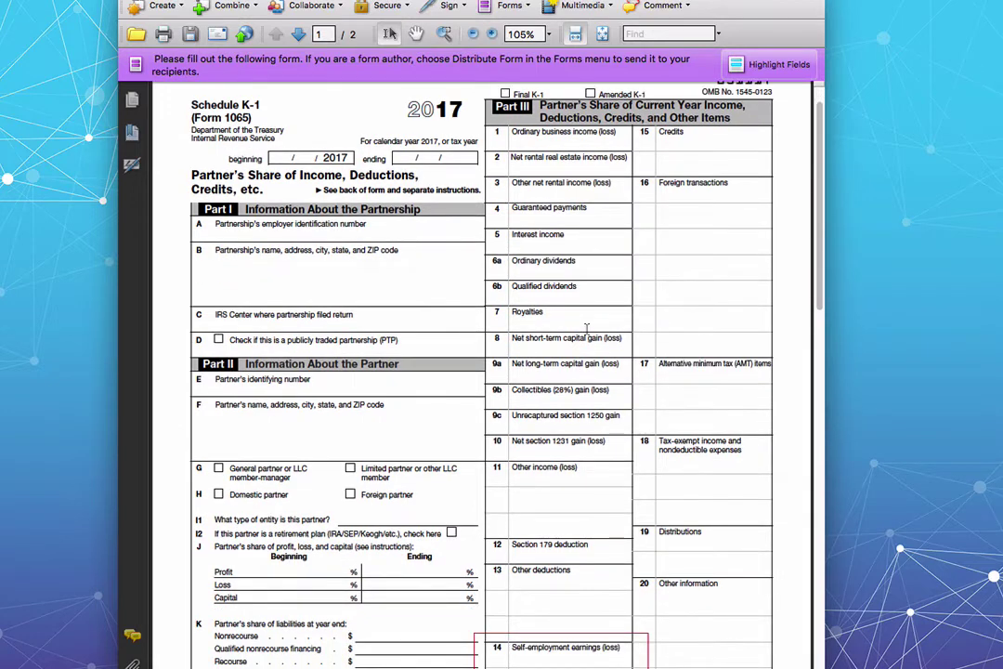
scroll(587, 329, "down", 1)
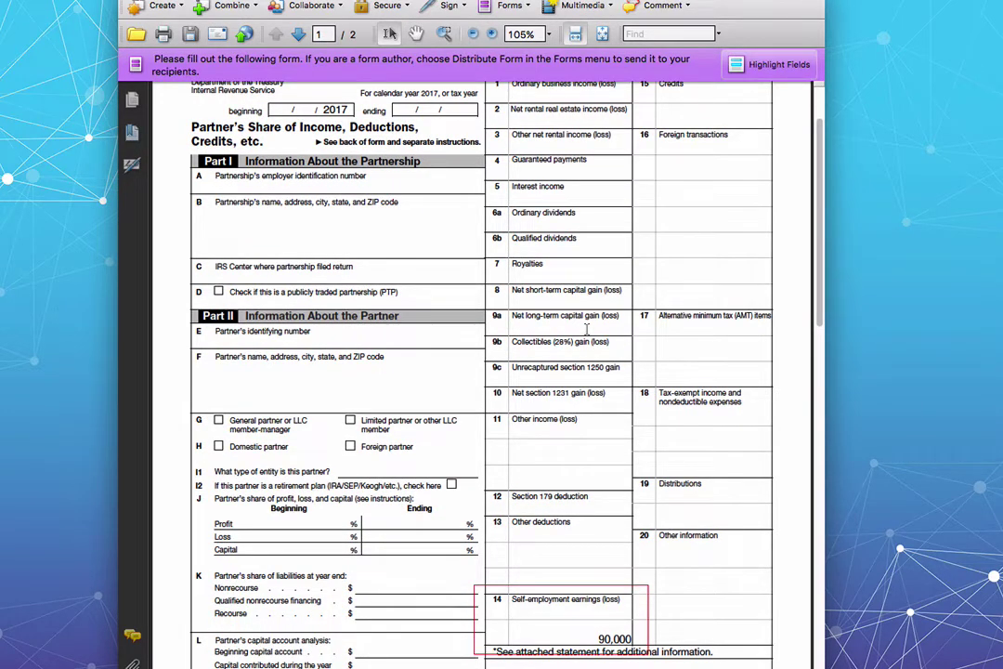
scroll(758, 327, "up", 2)
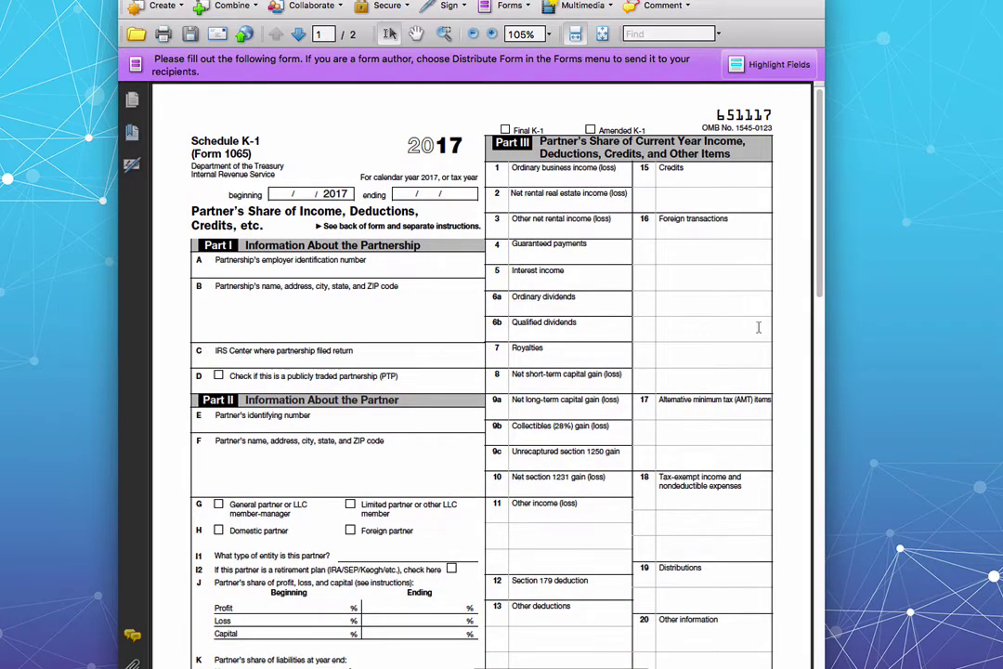
scroll(758, 327, "down", 4)
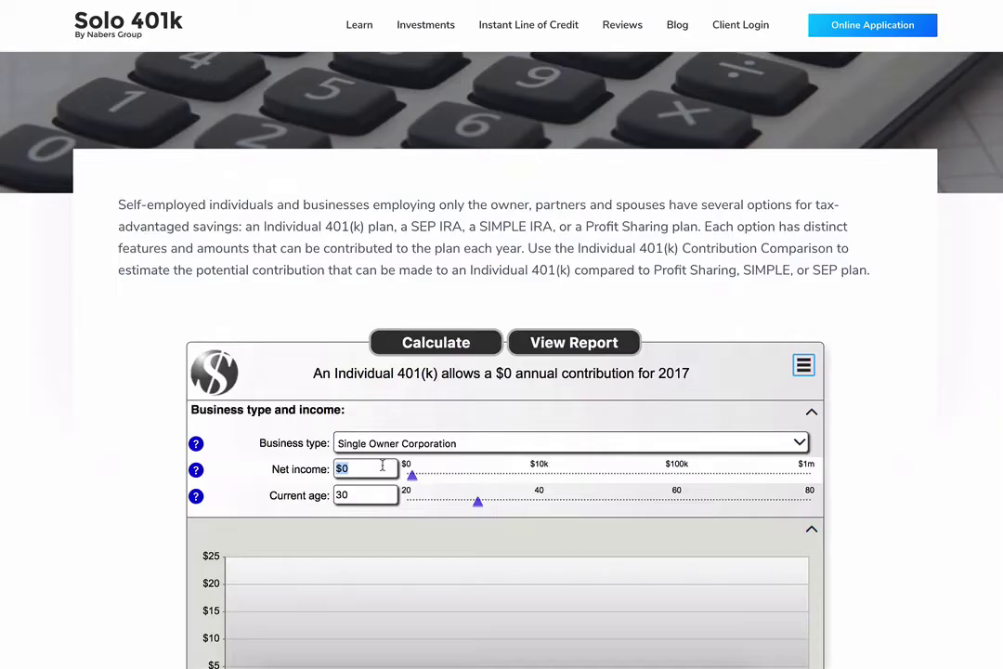
type("90000")
Step: Set the current age to 40 and scroll to the $41,000 Individual 401(k) result
left_click(353, 494)
type("40")
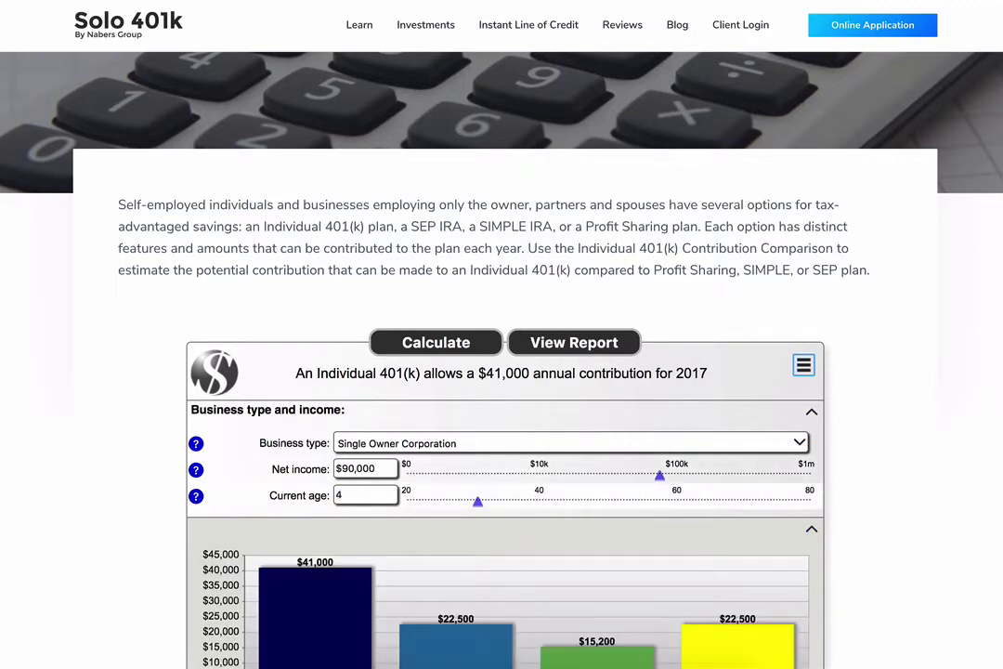
left_click(894, 356)
scroll(895, 356, "down", 3)
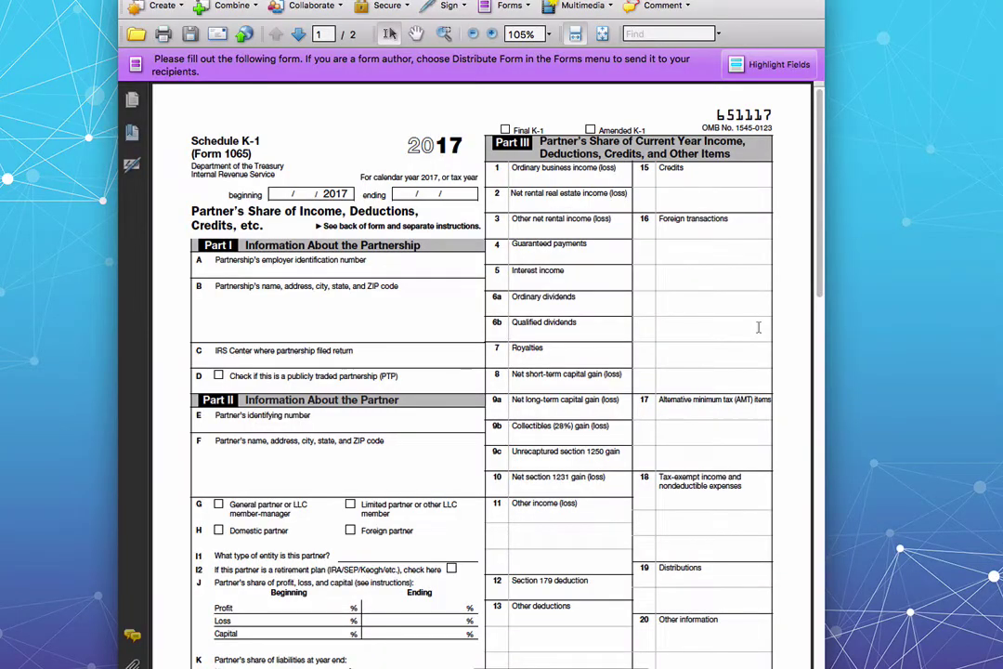
Step: Scroll the K-1 down to line 14's 55,000 self-employment earnings
scroll(759, 327, "down", 5)
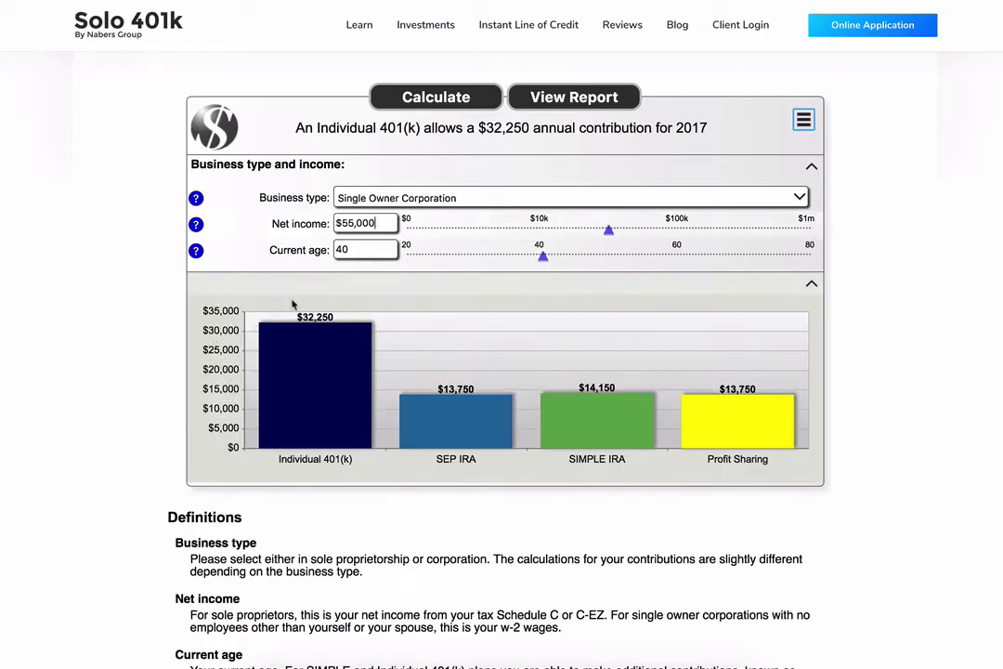
mouse_move(318, 332)
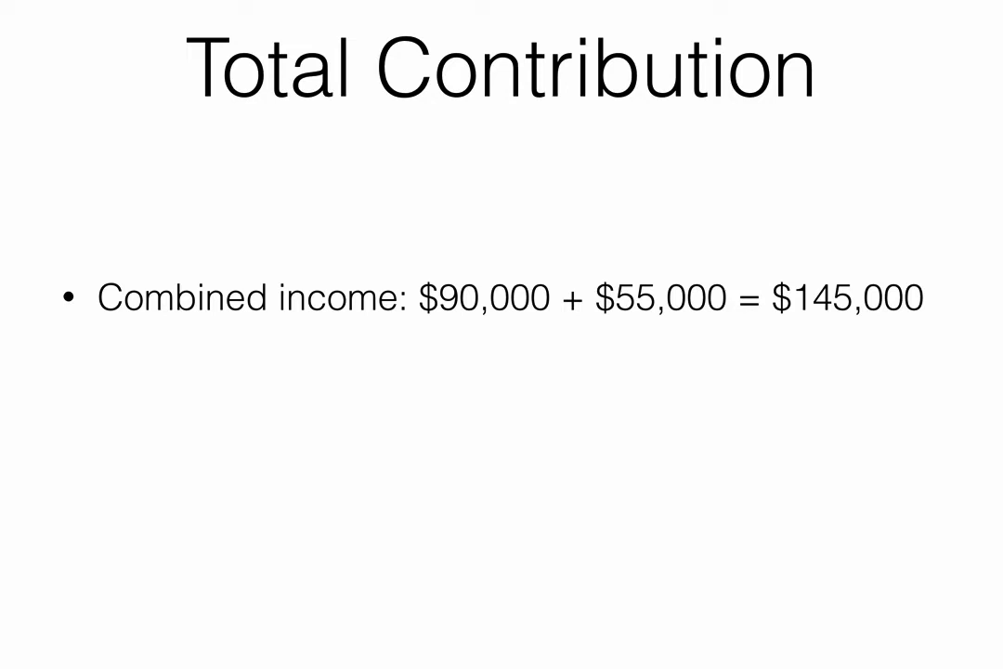
Step: Reveal the $73,250 combined contributions and big tax deduction bullets, then advance to Maximize Contributions
key("Right")
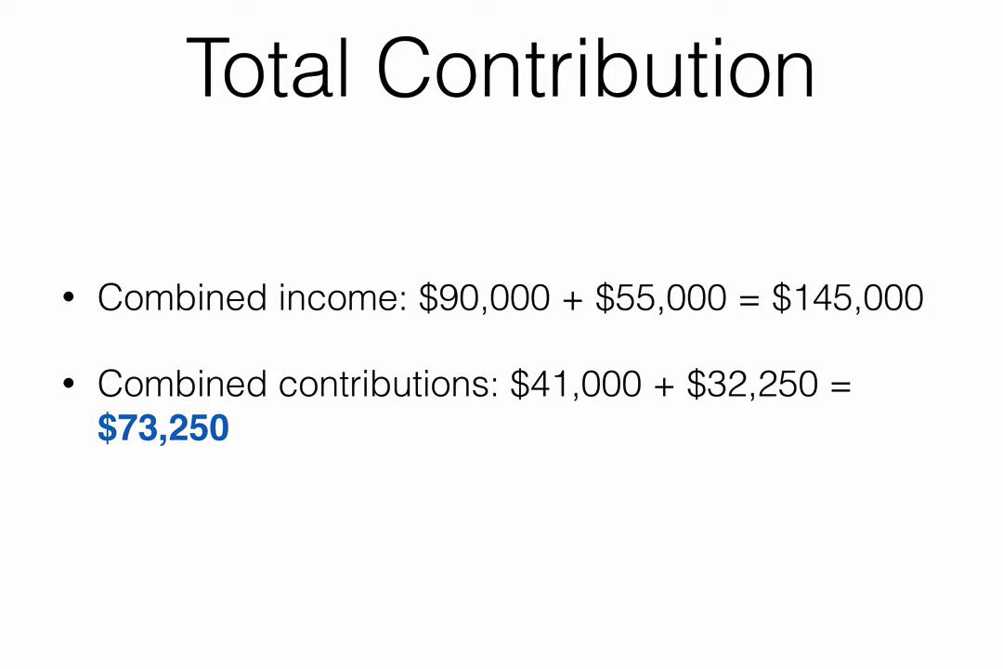
key("Right")
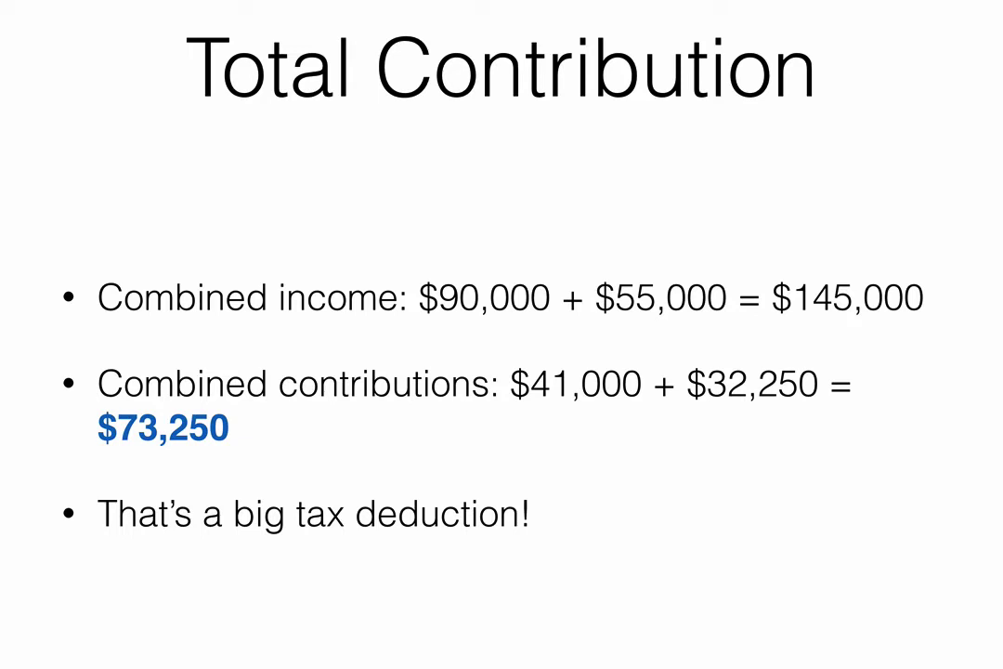
key("Right")
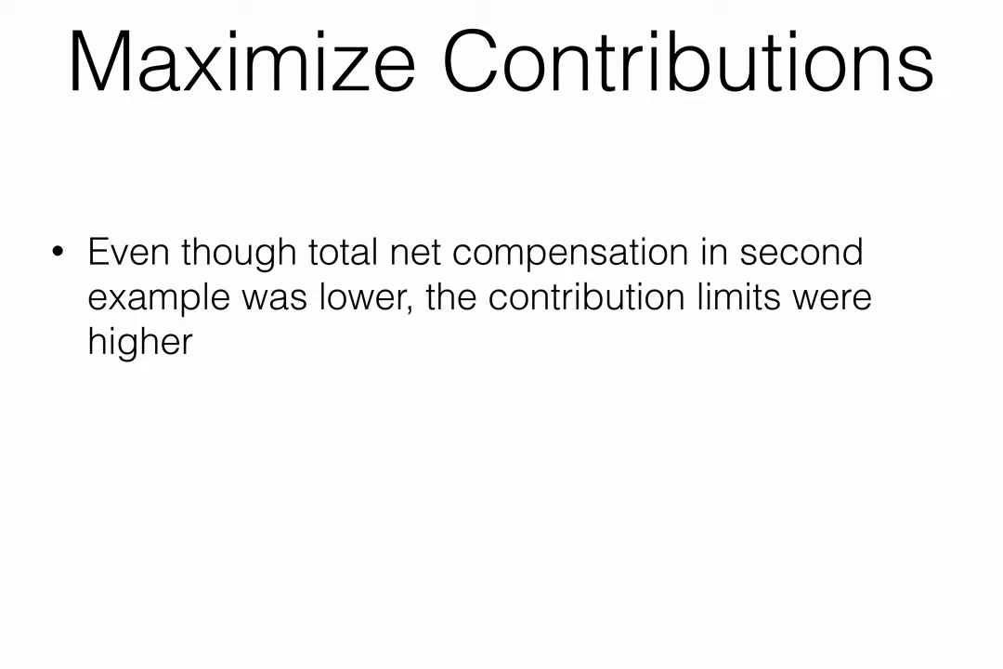
Step: Reveal both spouses-participating bullets, then advance to the next slide's paying-your-spouse bullet
key("Right")
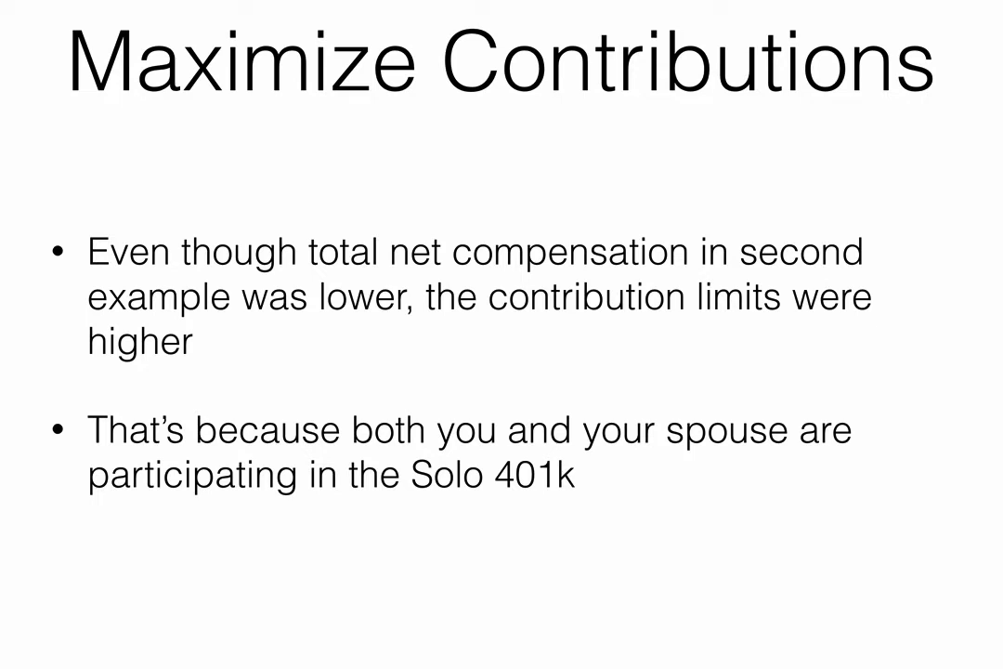
key("Right")
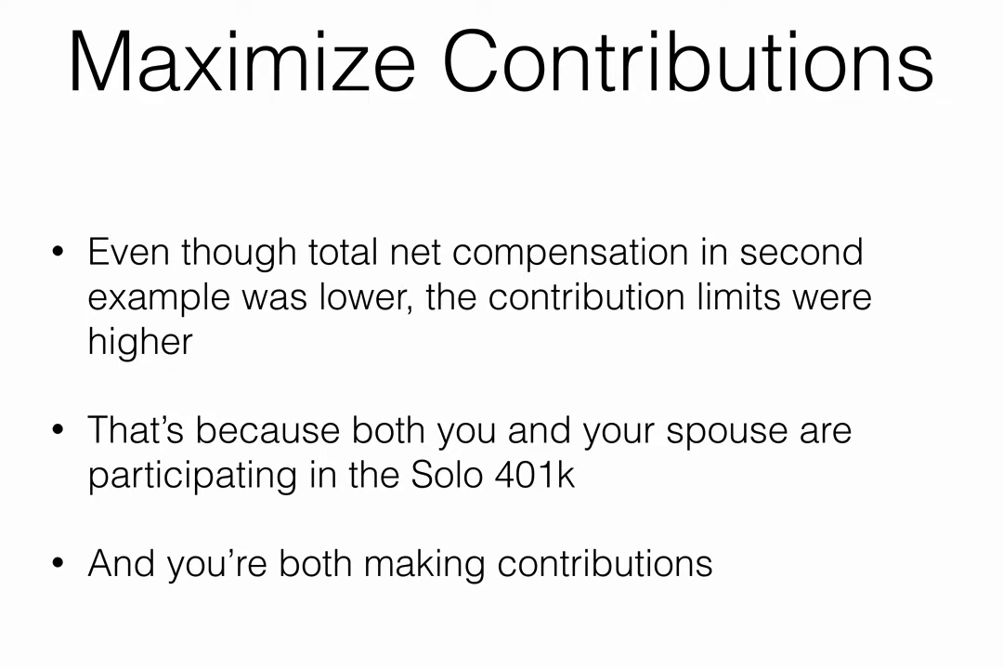
key("Right")
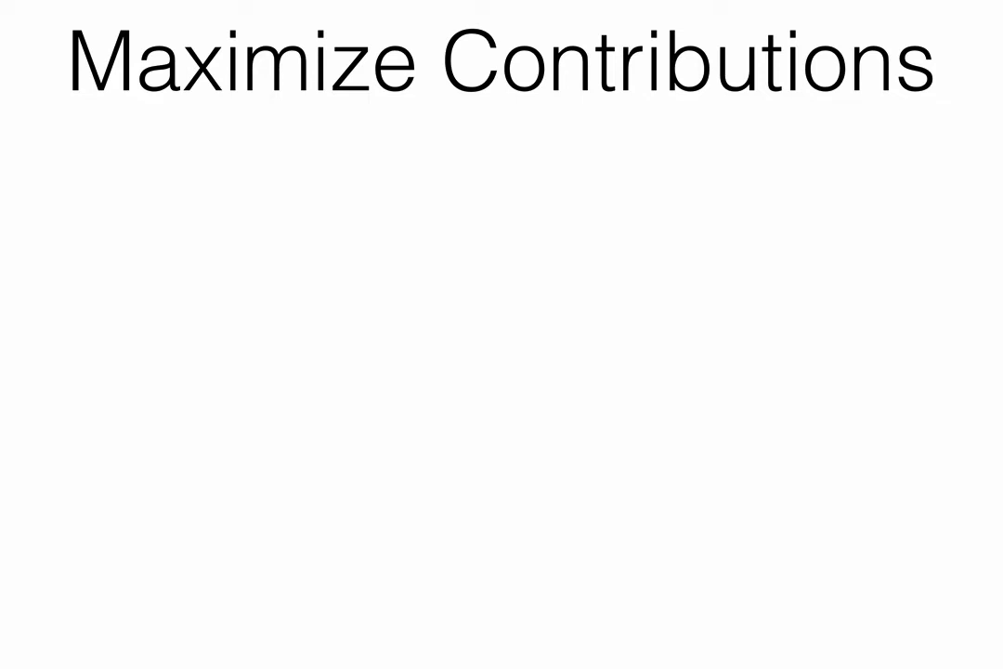
key("Right")
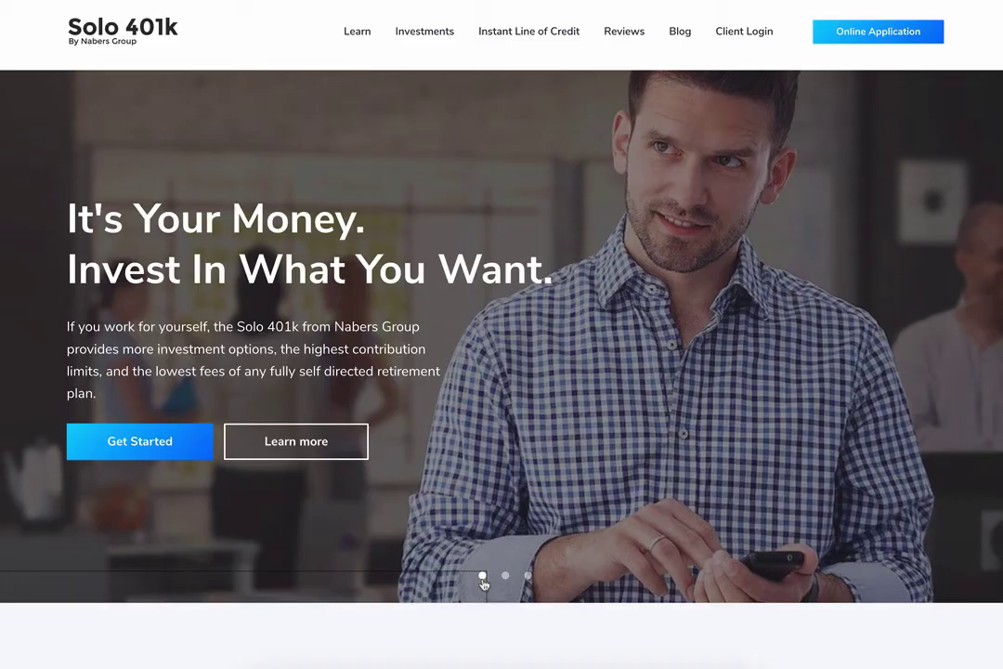
Step: Go to the Contribution Calculator page under Learn > Funding
mouse_move(352, 32)
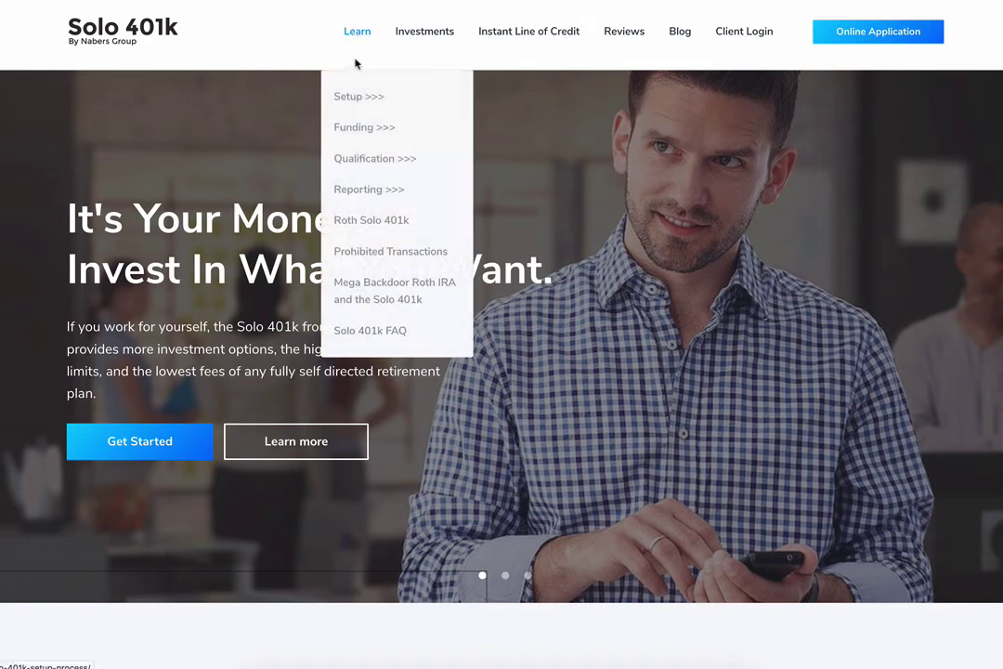
mouse_move(359, 129)
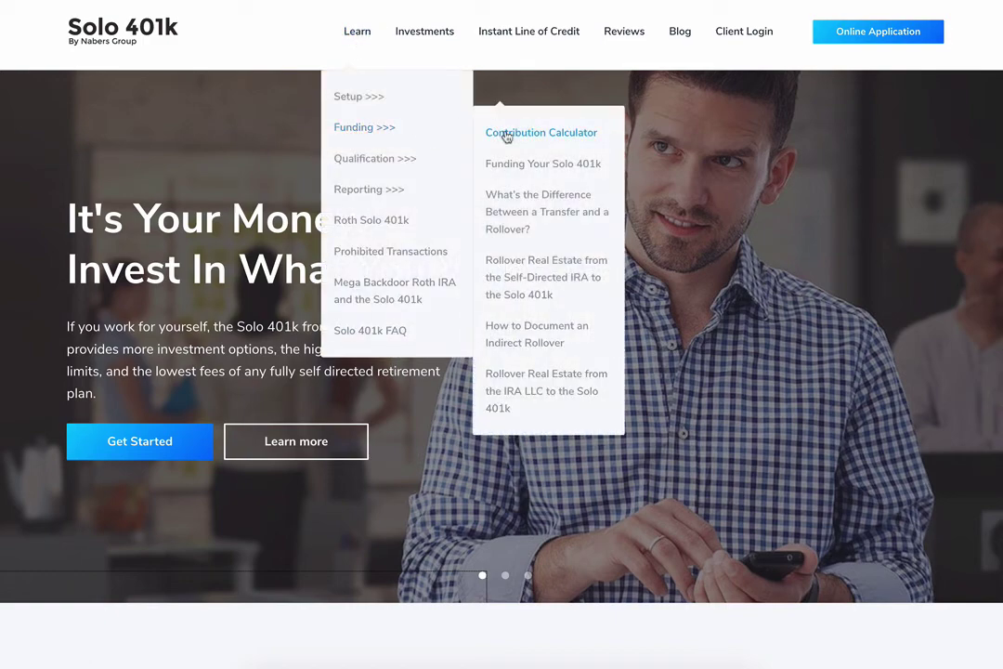
left_click(506, 136)
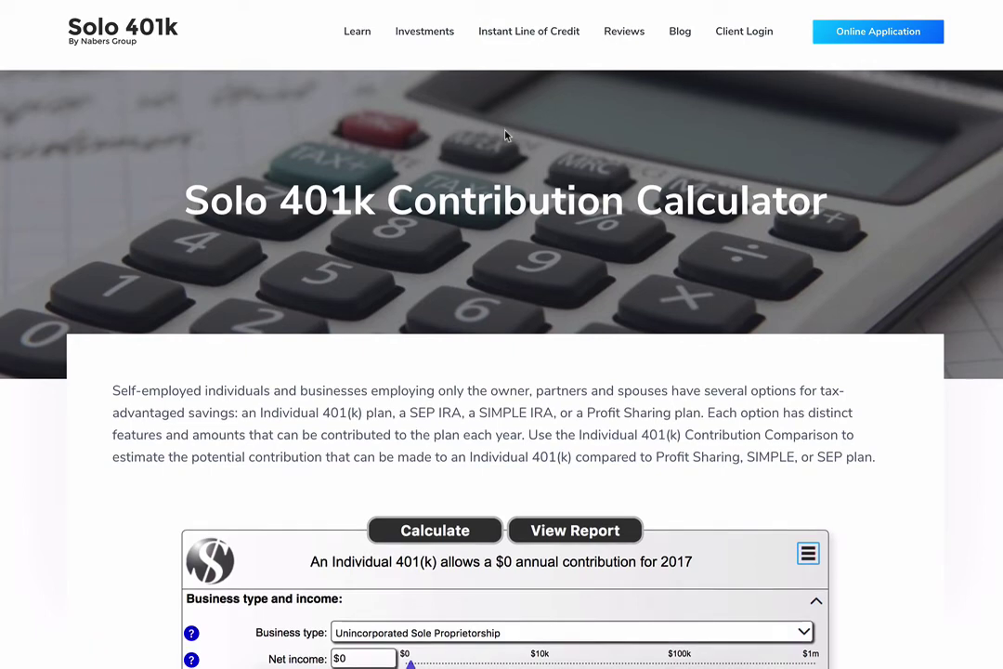
scroll(506, 135, "down", 3)
scroll(506, 135, "down", 3)
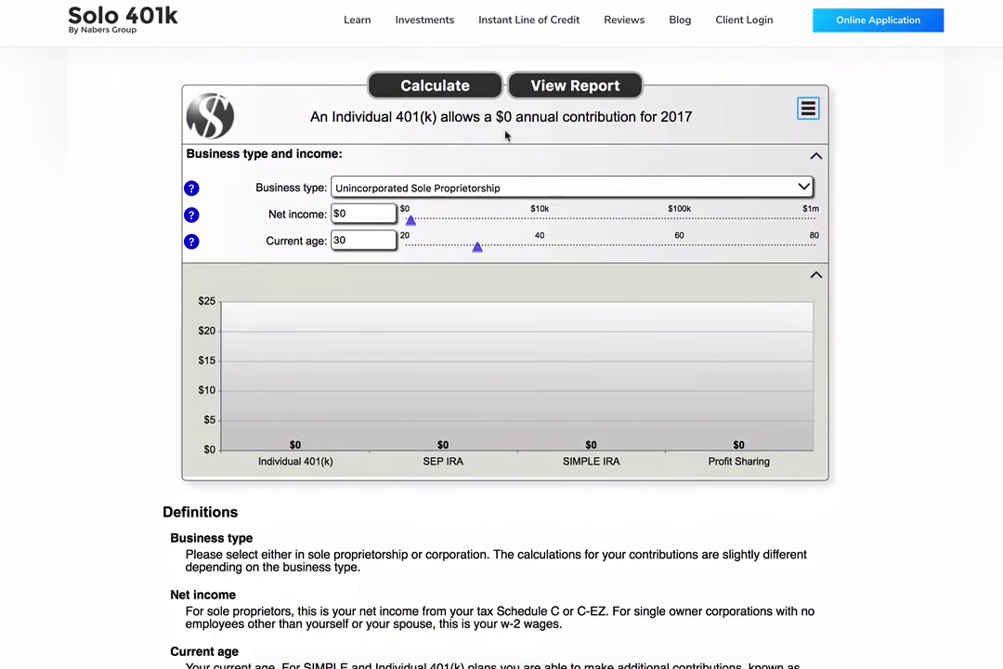
Step: Enter $250,000 net income and current age 55, then view the full report
left_click(388, 213)
type("250000")
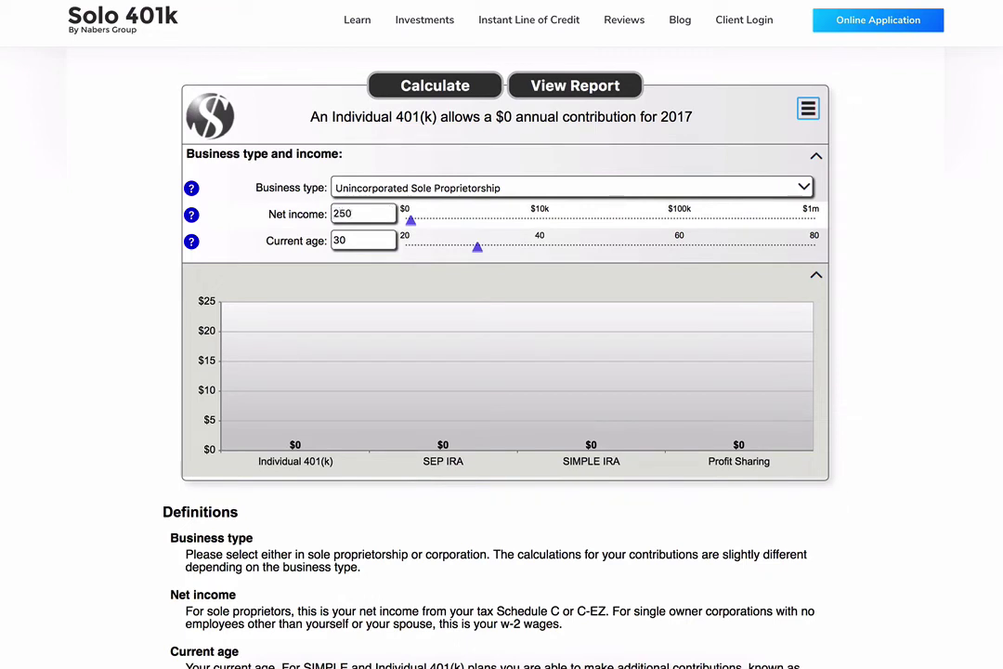
key("Return")
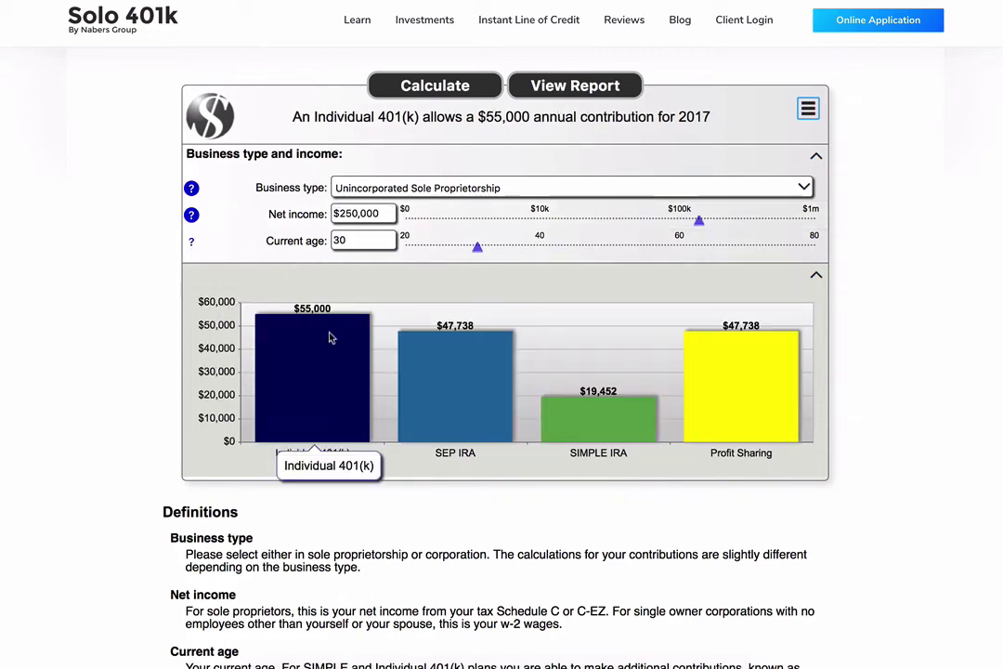
double_click(351, 238)
type("55")
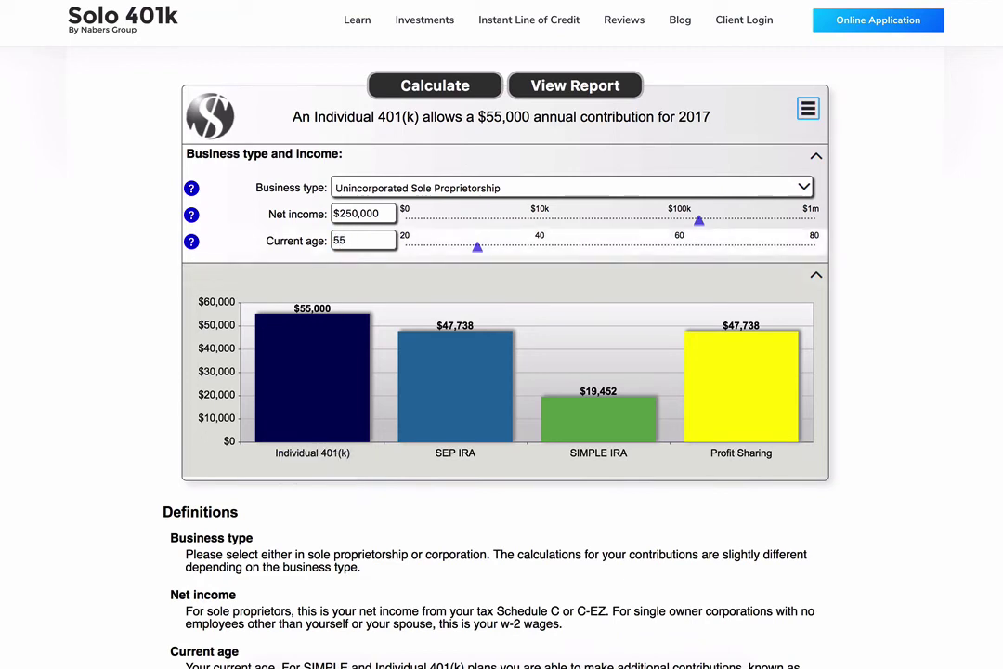
key("Return")
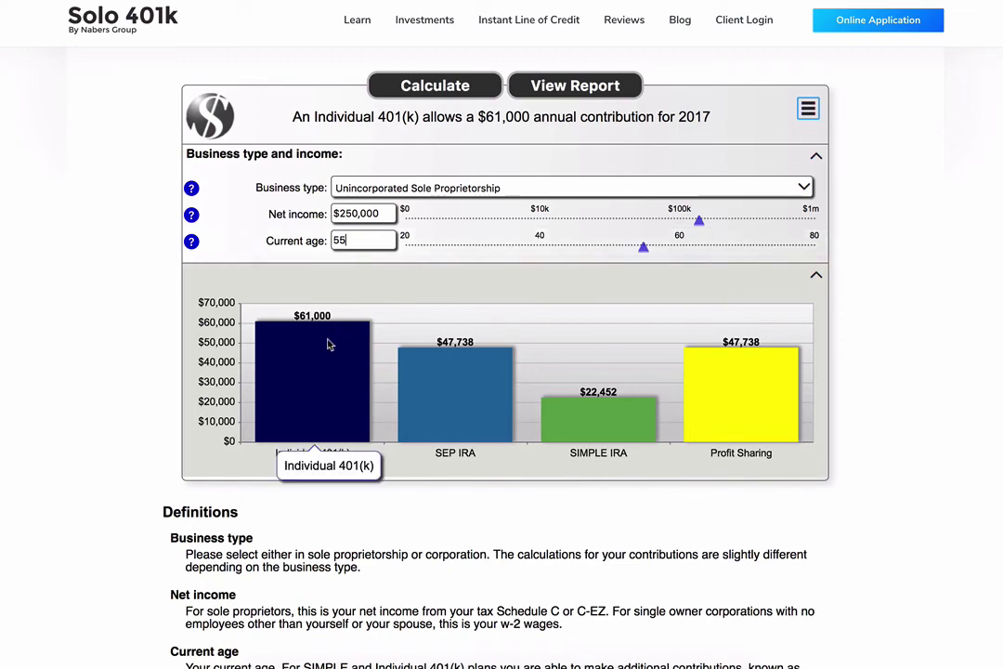
left_click(560, 93)
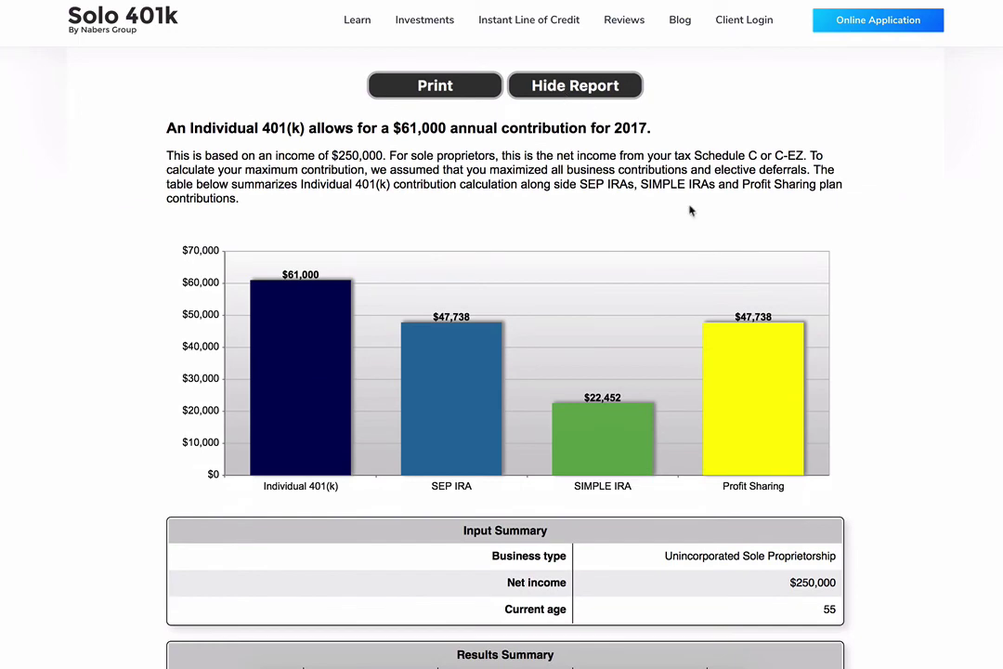
Step: Scroll past the Input and Results Summary tables with the $61,000 breakdown to the expert contact section
scroll(690, 212, "down", 3)
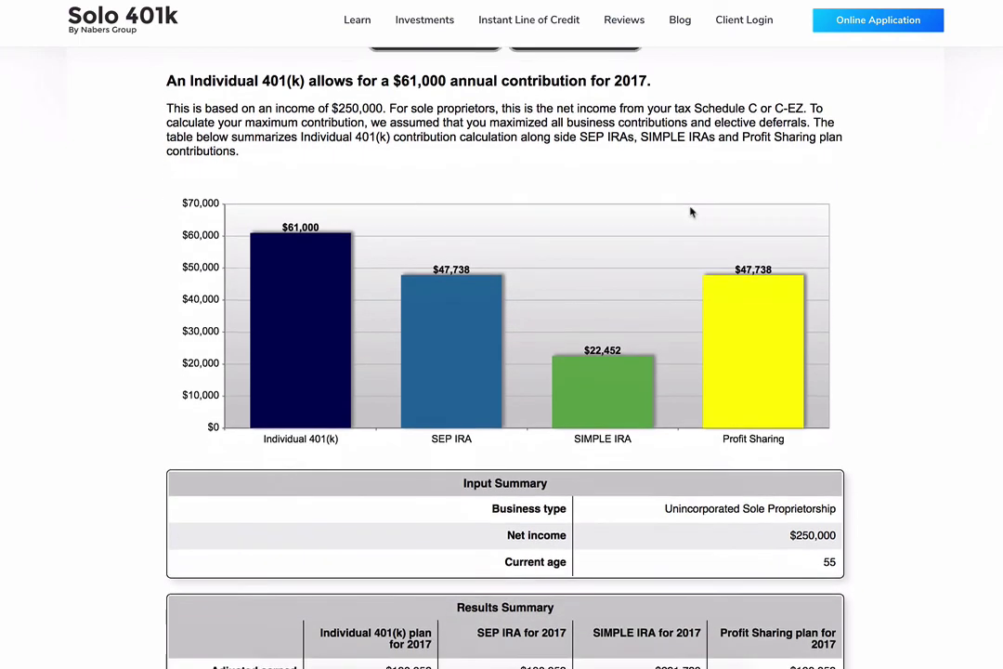
scroll(691, 212, "down", 3)
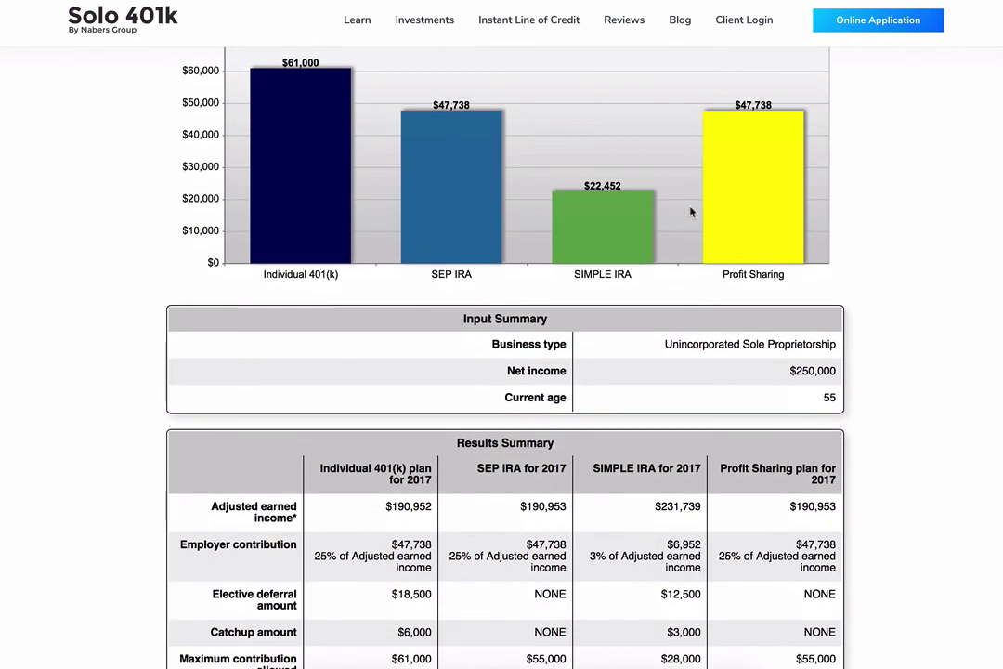
scroll(691, 212, "down", 2)
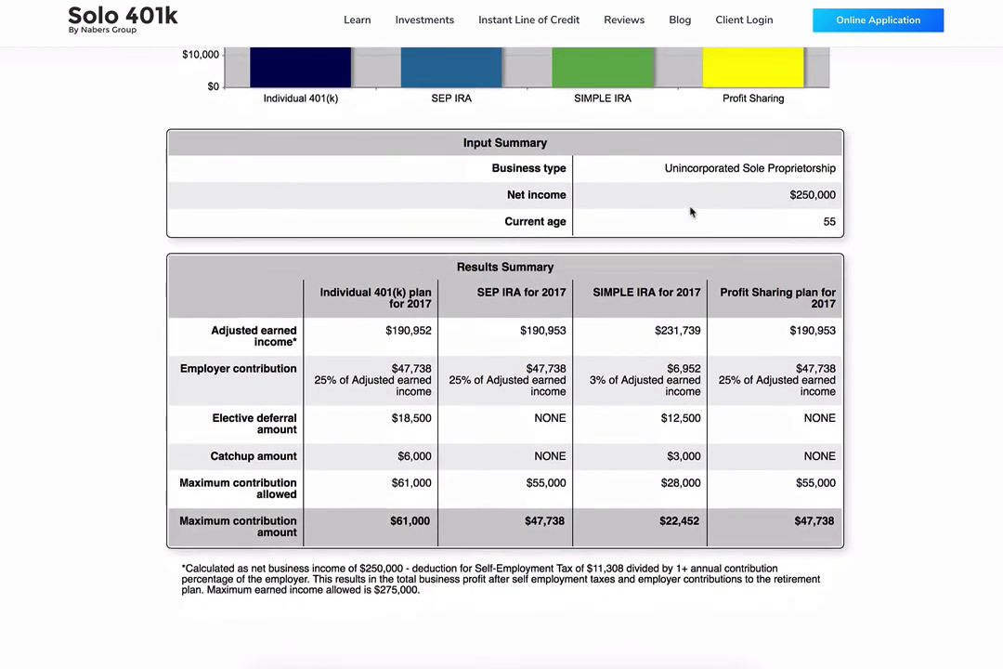